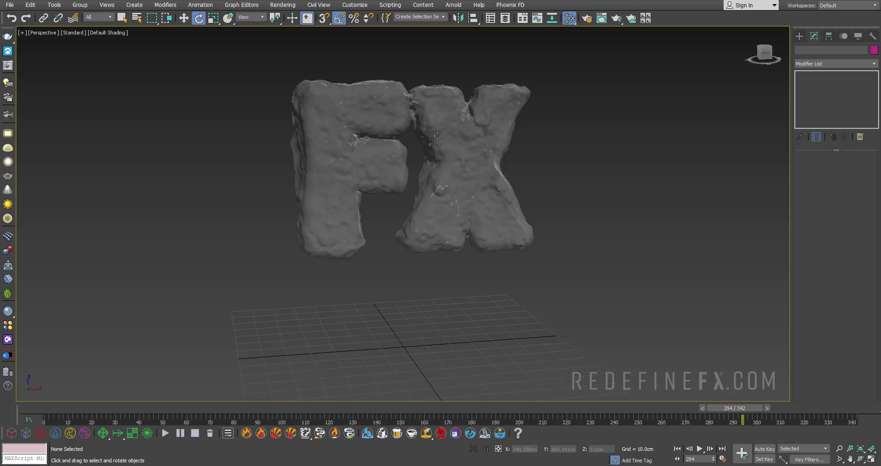
Step: Import the Sunset 025 HDRI from the Chaos Cosmos library into the scene as a dome light
{"action": "middle_click_drag", "start_coordinate": [437, 136], "coordinate": [450, 150]}
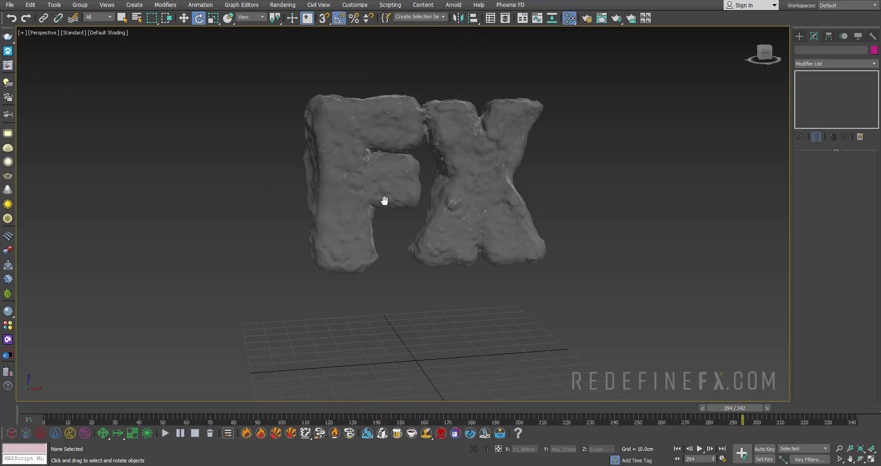
{"action": "middle_click_drag", "start_coordinate": [384, 200], "coordinate": [378, 204]}
{"action": "left_click", "coordinate": [8, 340]}
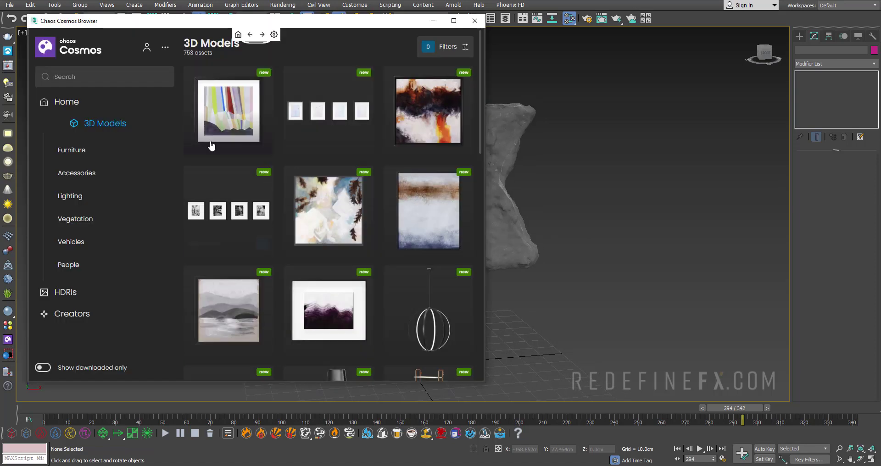
{"action": "left_click", "coordinate": [71, 293]}
{"action": "scroll", "coordinate": [379, 172], "scroll_direction": "down", "scroll_amount": 2}
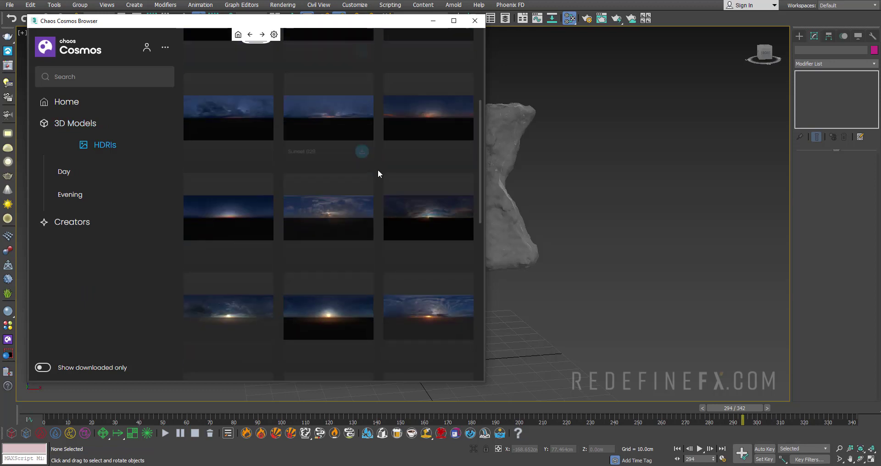
{"action": "scroll", "coordinate": [332, 140], "scroll_direction": "up", "scroll_amount": 2}
{"action": "mouse_move", "coordinate": [289, 138]}
{"action": "left_click", "coordinate": [261, 145]}
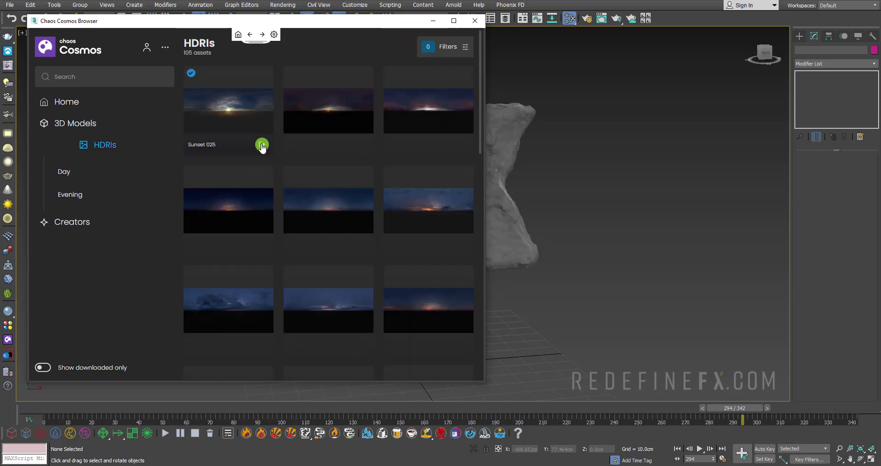
{"action": "left_click", "coordinate": [475, 20]}
{"action": "key", "text": "z"}
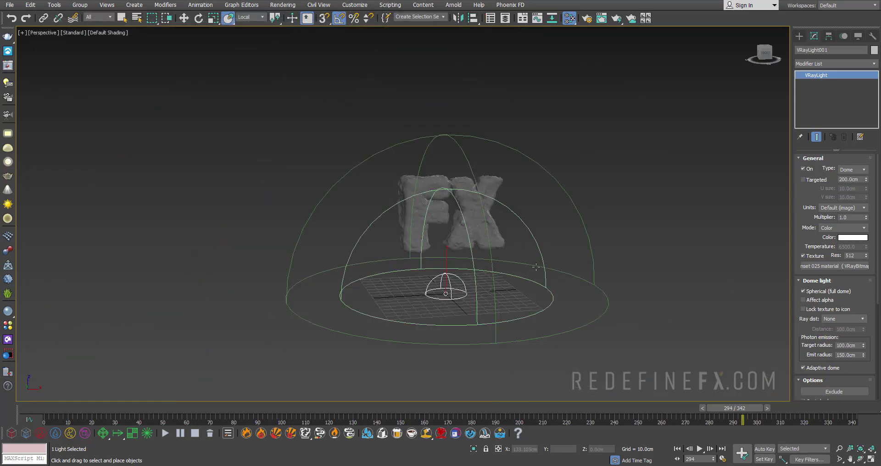
Step: Start V-Ray Viewport IPR in the perspective view and set the environment's exposure control to VRay Exposure Control
{"action": "left_click", "coordinate": [72, 32]}
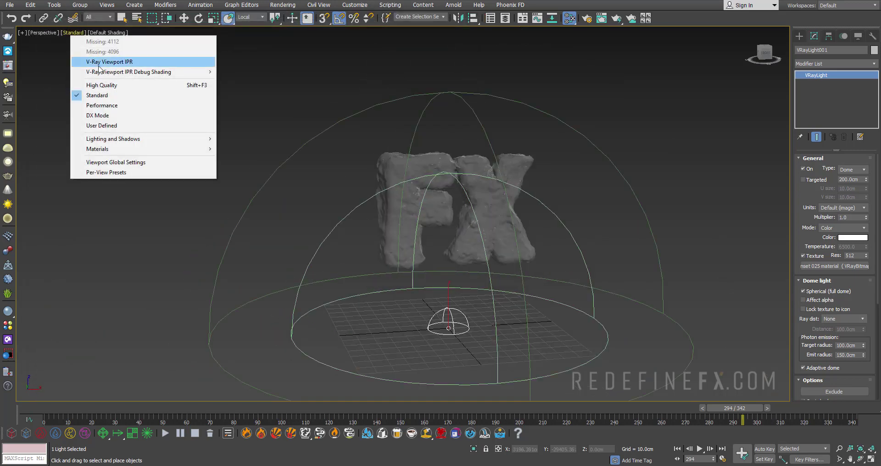
{"action": "left_click", "coordinate": [97, 63]}
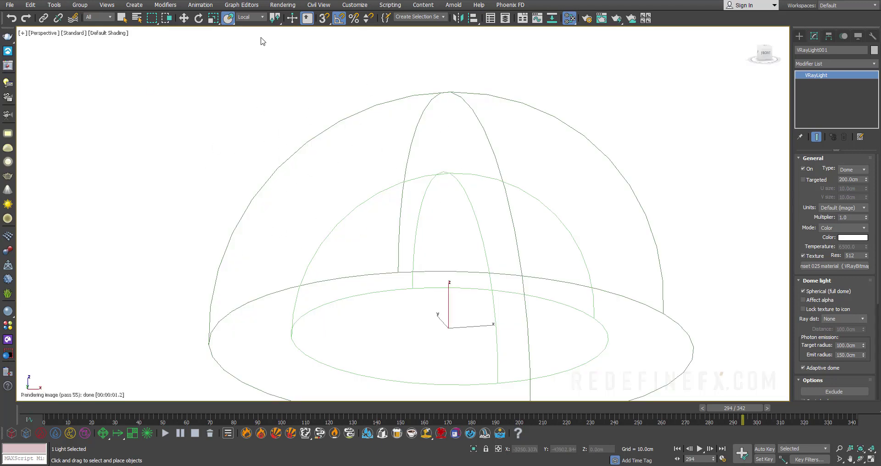
{"action": "left_click", "coordinate": [283, 5]}
{"action": "left_click", "coordinate": [284, 111]}
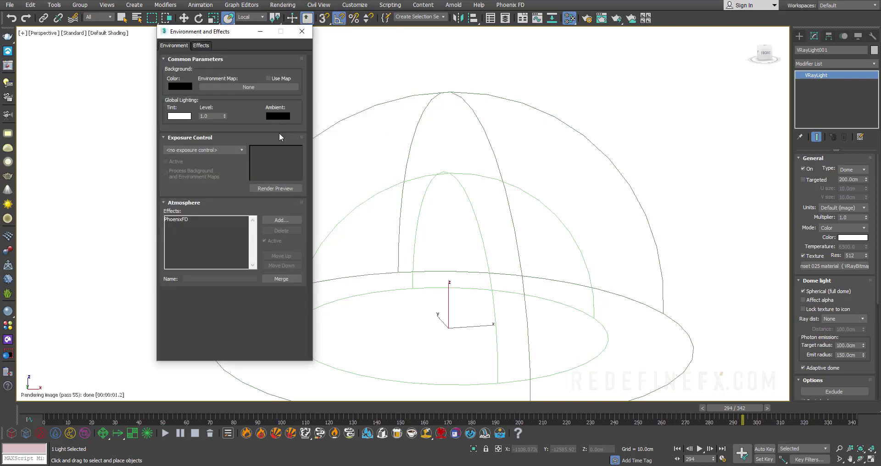
{"action": "left_click", "coordinate": [189, 148]}
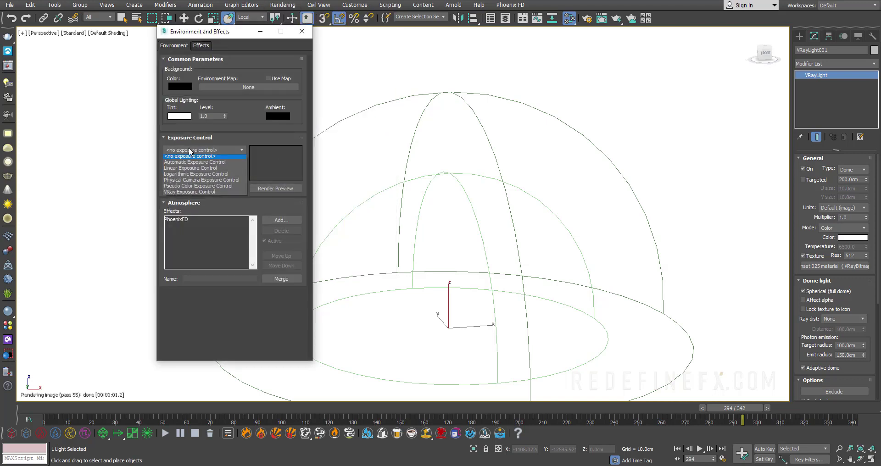
{"action": "left_click", "coordinate": [181, 194]}
{"action": "left_click", "coordinate": [301, 32]}
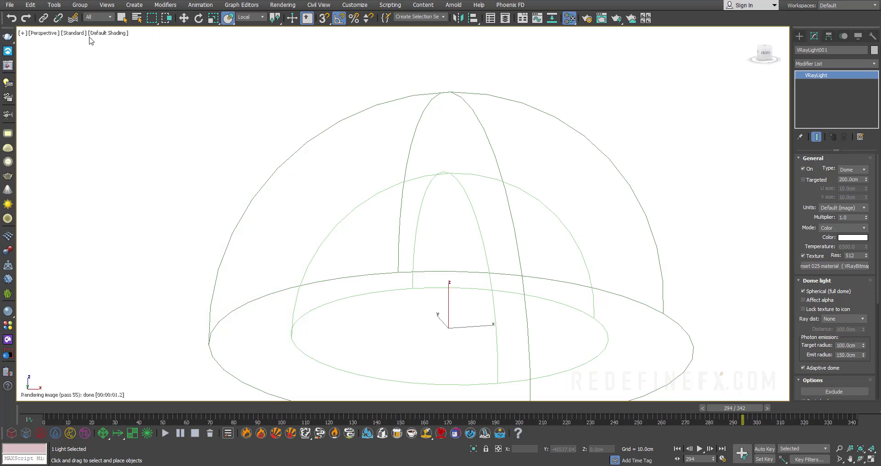
Step: Restart V-Ray Viewport IPR and examine the FX liquid letters against the sunset environment from several angles
{"action": "left_click", "coordinate": [74, 33]}
{"action": "left_click", "coordinate": [99, 61]}
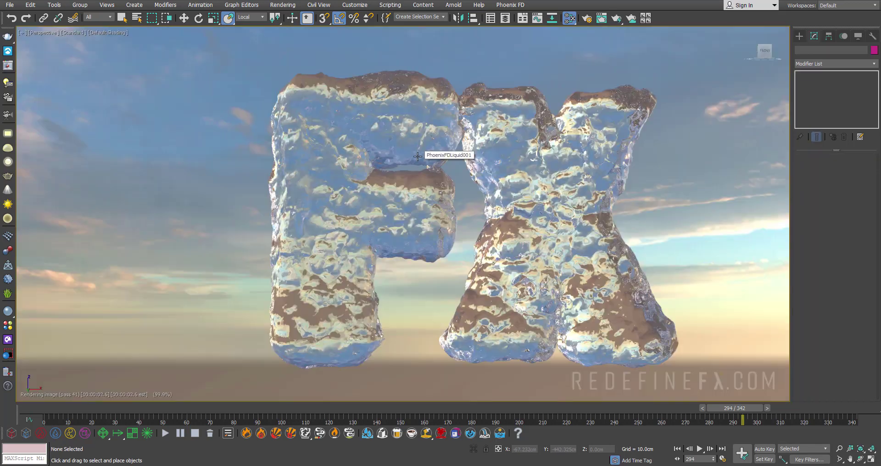
{"action": "middle_click_drag", "start_coordinate": [296, 152], "coordinate": [454, 167], "text": "alt"}
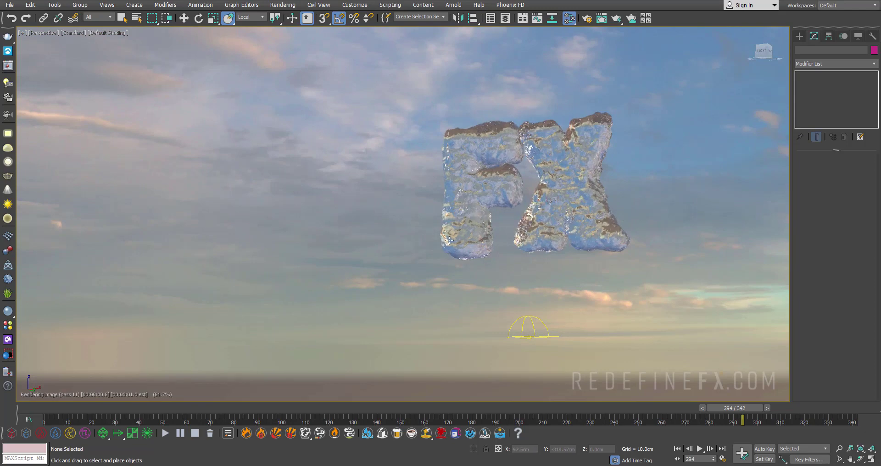
{"action": "middle_click_drag", "start_coordinate": [489, 223], "coordinate": [489, 216], "text": "alt"}
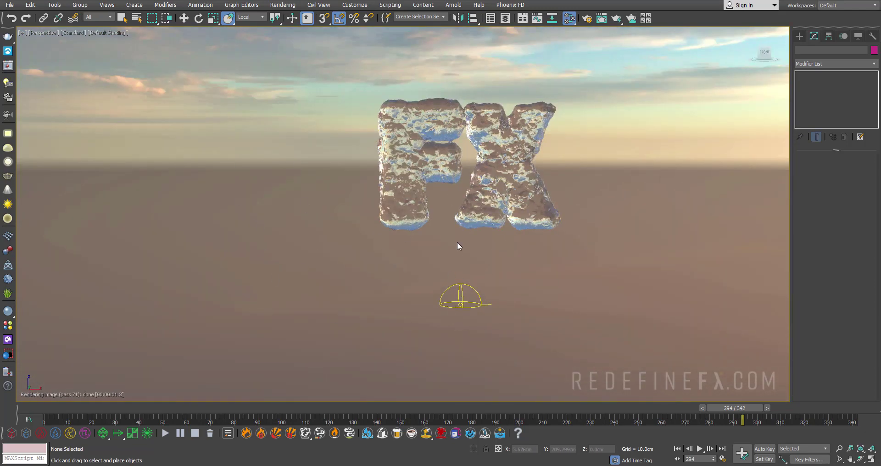
{"action": "mouse_move", "coordinate": [506, 154]}
{"action": "middle_mouse_down", "text": "alt"}
{"action": "mouse_move", "coordinate": [466, 219]}
{"action": "mouse_move", "coordinate": [502, 122]}
{"action": "middle_mouse_up", "text": "alt"}
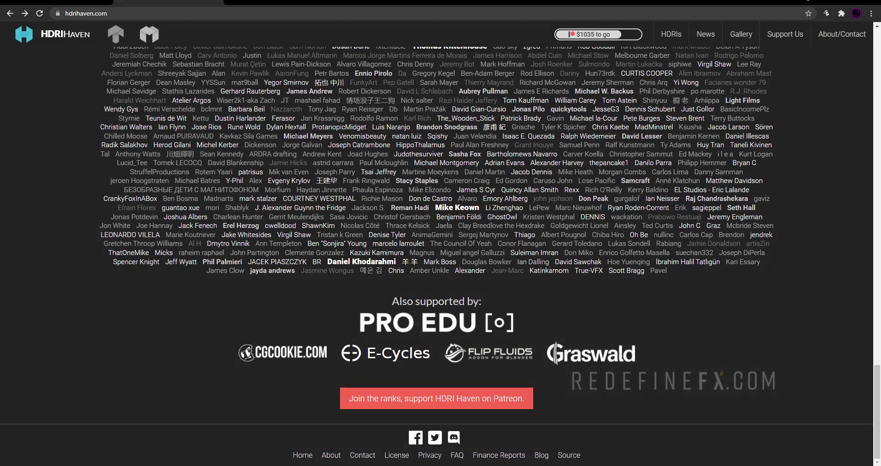
Step: Switch to the HDRI Haven website in the browser and look through its HDRI catalogue
{"action": "scroll", "coordinate": [440, 230], "scroll_direction": "up", "scroll_amount": 5}
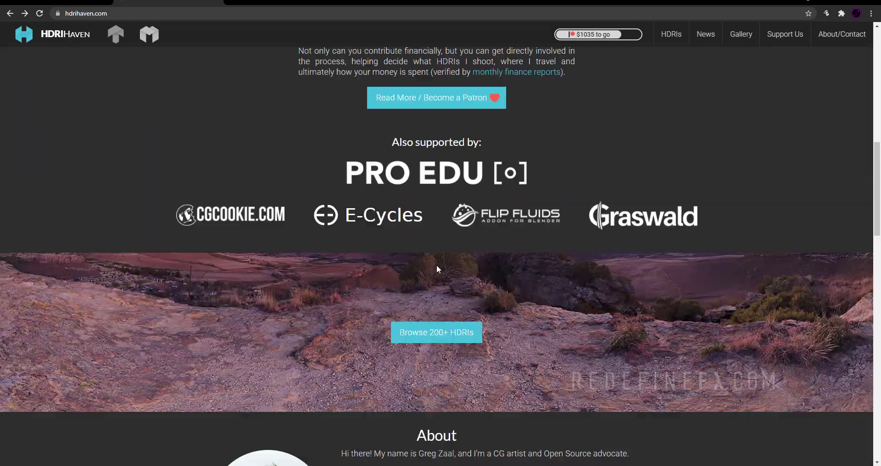
{"action": "scroll", "coordinate": [440, 229], "scroll_direction": "up", "scroll_amount": 5}
{"action": "scroll", "coordinate": [210, 134], "scroll_direction": "up", "scroll_amount": 5}
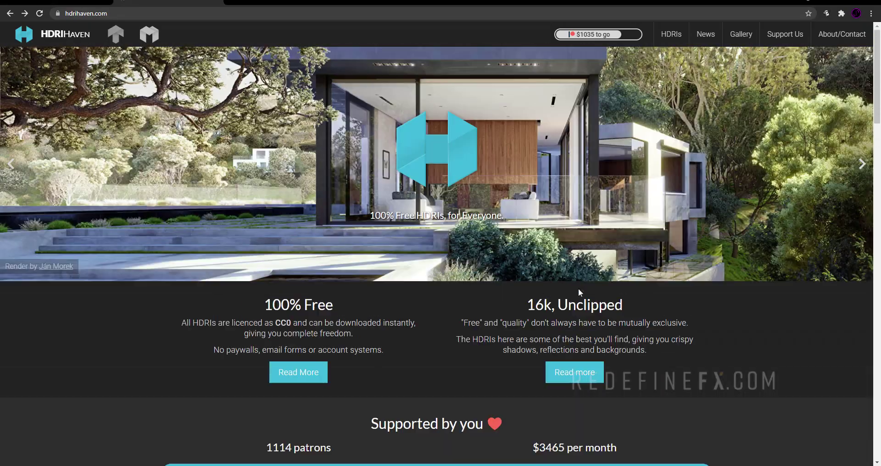
{"action": "left_click", "coordinate": [671, 34]}
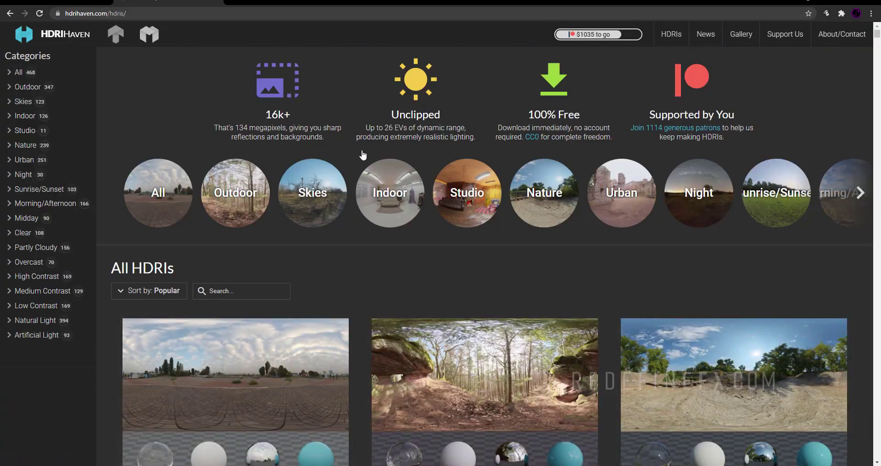
{"action": "scroll", "coordinate": [615, 238], "scroll_direction": "down", "scroll_amount": 7}
{"action": "scroll", "coordinate": [615, 239], "scroll_direction": "up", "scroll_amount": 7}
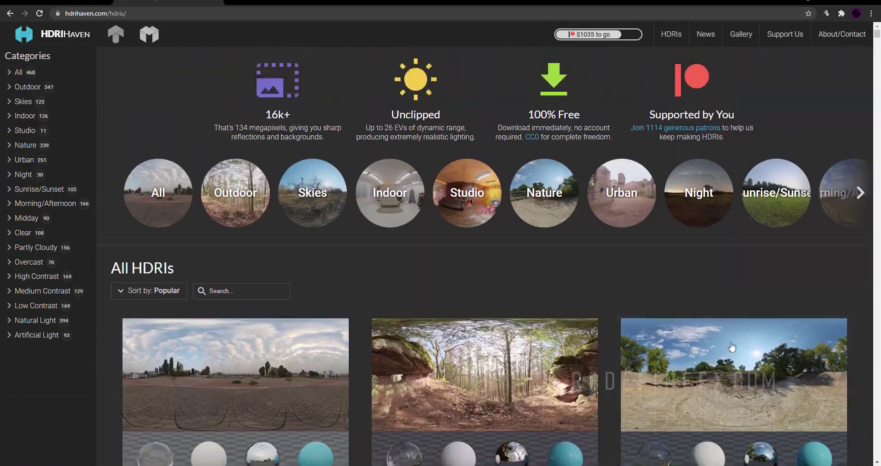
Step: Open the Lilienstein HDRI from the Sunrise/Sunset category and review its preview and download resolutions
{"action": "left_click", "coordinate": [40, 189]}
{"action": "left_click", "coordinate": [271, 148]}
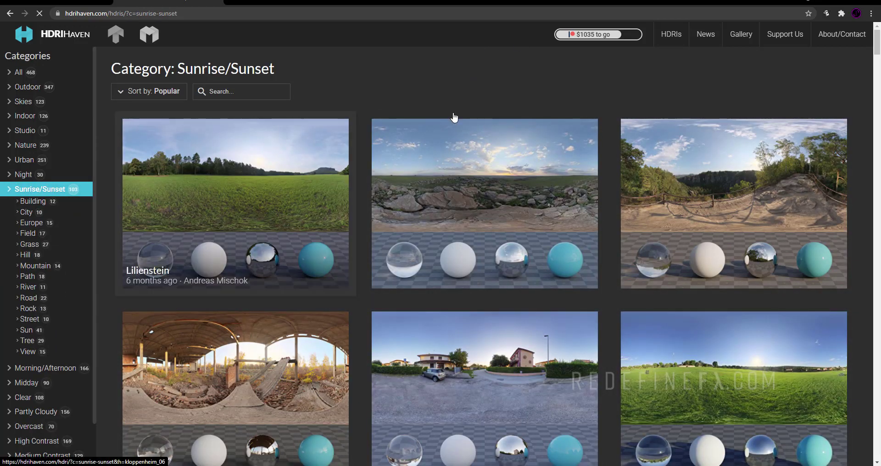
{"action": "scroll", "coordinate": [498, 114], "scroll_direction": "down", "scroll_amount": 8}
{"action": "scroll", "coordinate": [672, 175], "scroll_direction": "down", "scroll_amount": 4}
{"action": "scroll", "coordinate": [670, 175], "scroll_direction": "up", "scroll_amount": 4}
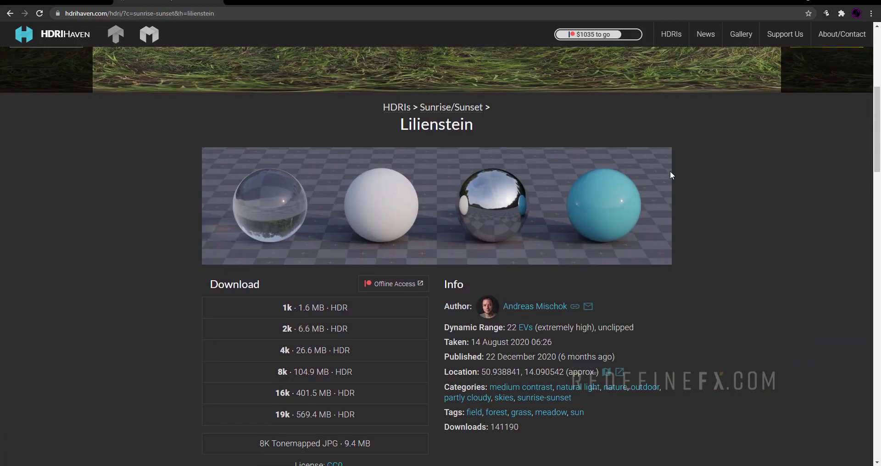
{"action": "scroll", "coordinate": [296, 277], "scroll_direction": "down", "scroll_amount": 2}
{"action": "left_click", "coordinate": [296, 277]}
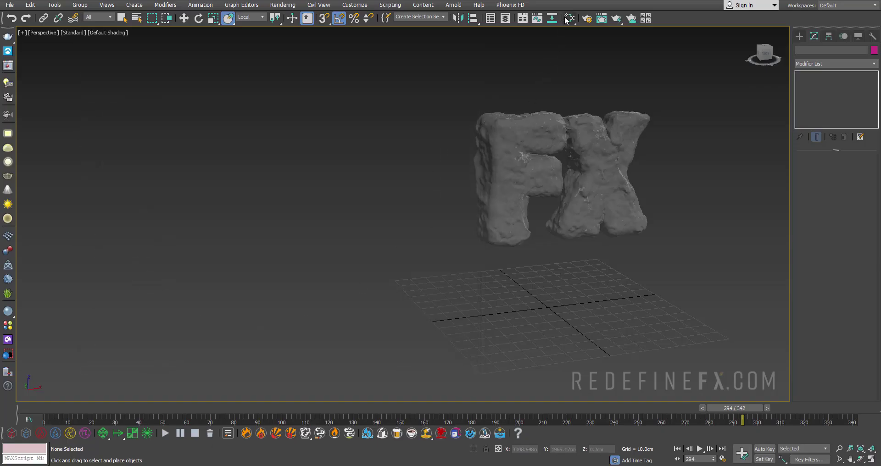
Step: Switch to 3ds Max and create a VRayBitmap in the Slate Material Editor, loading the neurathen_rock HDRI with Spherical mapping
{"action": "left_click", "coordinate": [568, 19]}
{"action": "scroll", "coordinate": [130, 193], "scroll_direction": "up", "scroll_amount": 3}
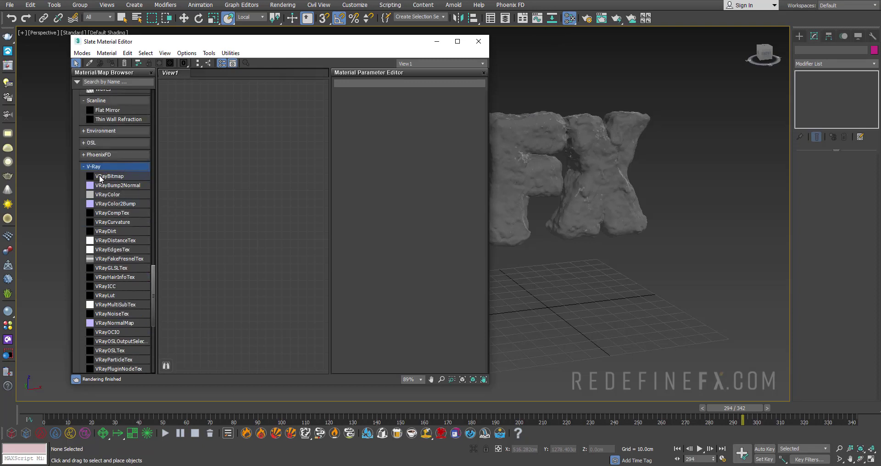
{"action": "left_click_drag", "start_coordinate": [99, 175], "coordinate": [224, 170]}
{"action": "double_click", "coordinate": [224, 170]}
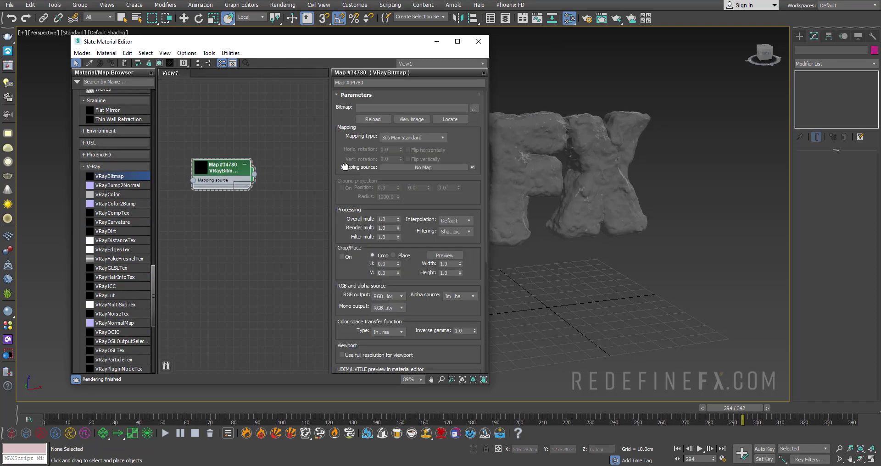
{"action": "left_click", "coordinate": [474, 108]}
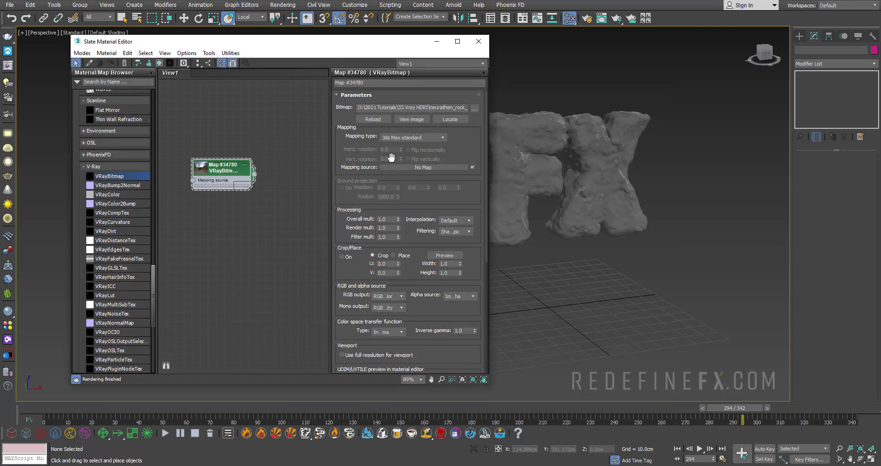
{"action": "left_click", "coordinate": [392, 137]}
{"action": "left_click", "coordinate": [389, 158]}
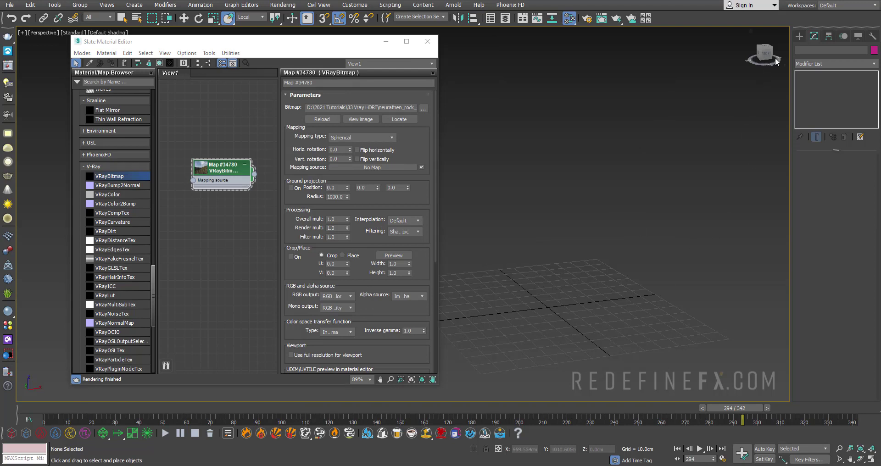
Step: Create a VRayLight of type Dome near the centre of the grid below the FX letters
{"action": "left_click", "coordinate": [799, 36]}
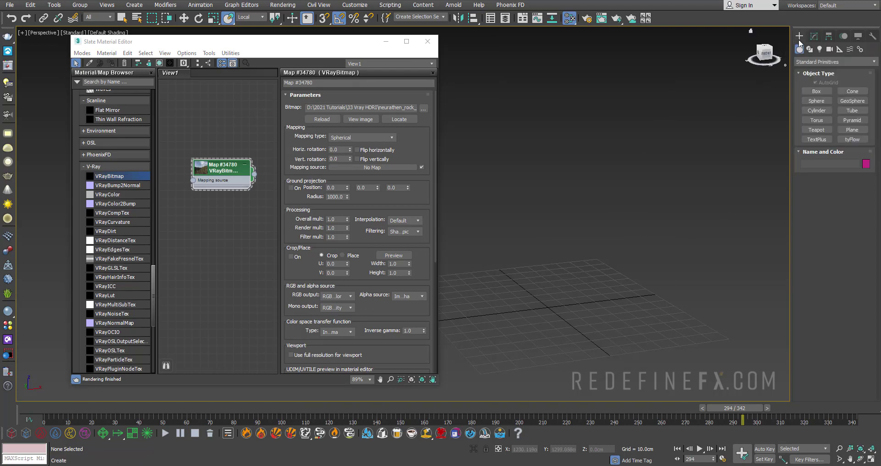
{"action": "left_click", "coordinate": [820, 49]}
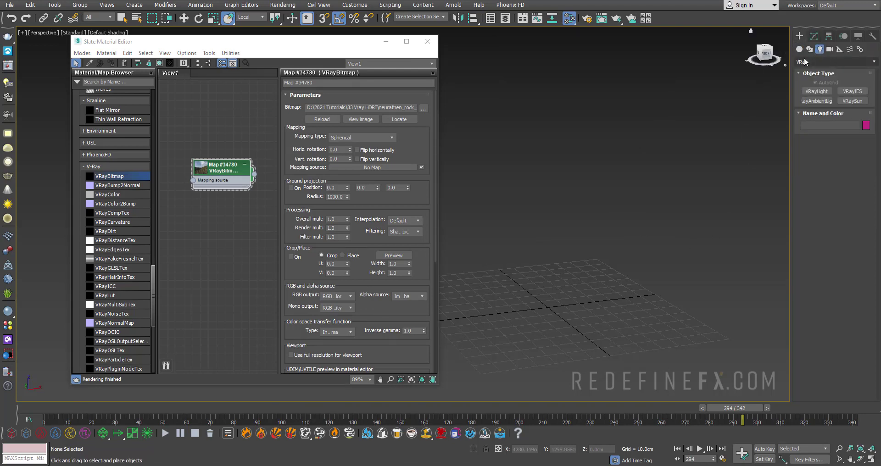
{"action": "left_click", "coordinate": [817, 91]}
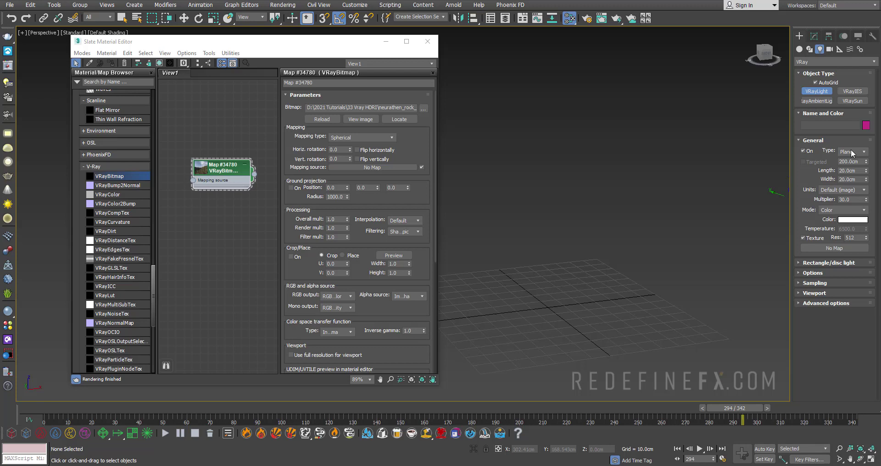
{"action": "left_click", "coordinate": [851, 153]}
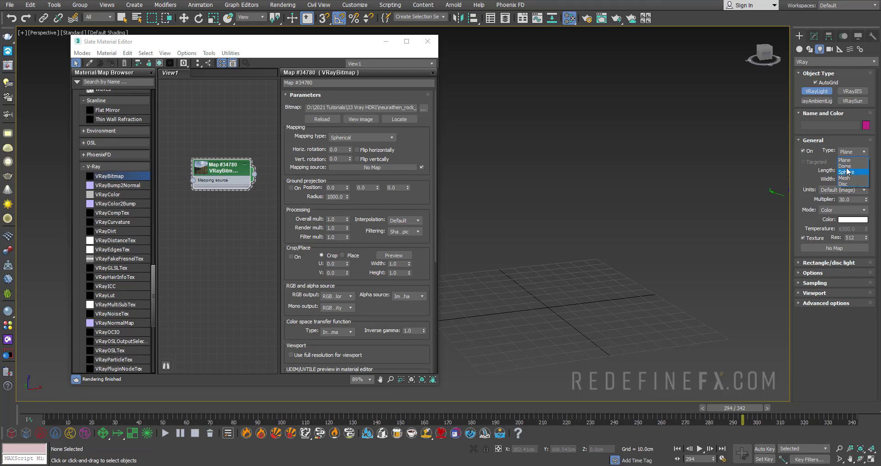
{"action": "left_click", "coordinate": [845, 166]}
{"action": "left_click", "coordinate": [557, 298]}
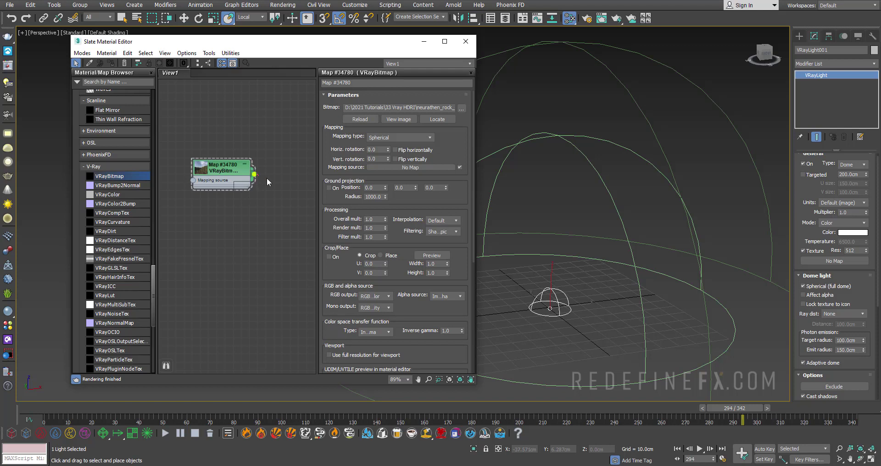
Step: Assign the VRayBitmap as the dome light's texture and render the perspective view with V-Ray Viewport IPR
{"action": "left_click_drag", "start_coordinate": [254, 175], "coordinate": [816, 261]}
{"action": "left_click", "coordinate": [421, 257]}
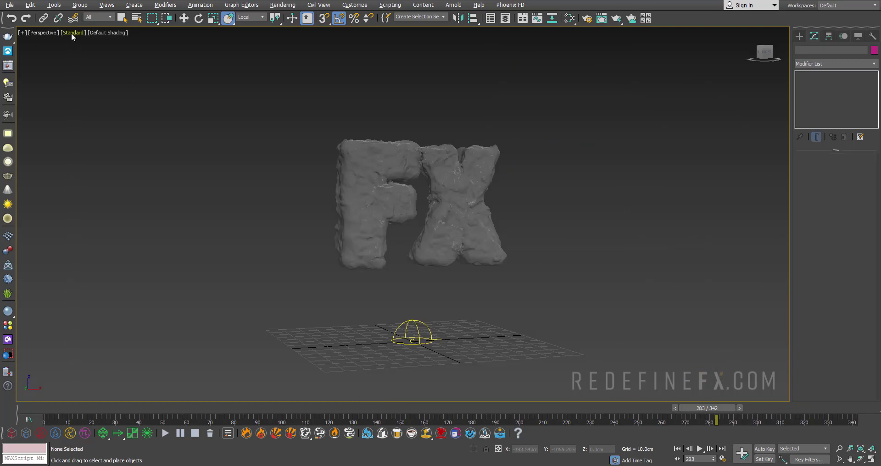
{"action": "left_click", "coordinate": [71, 32]}
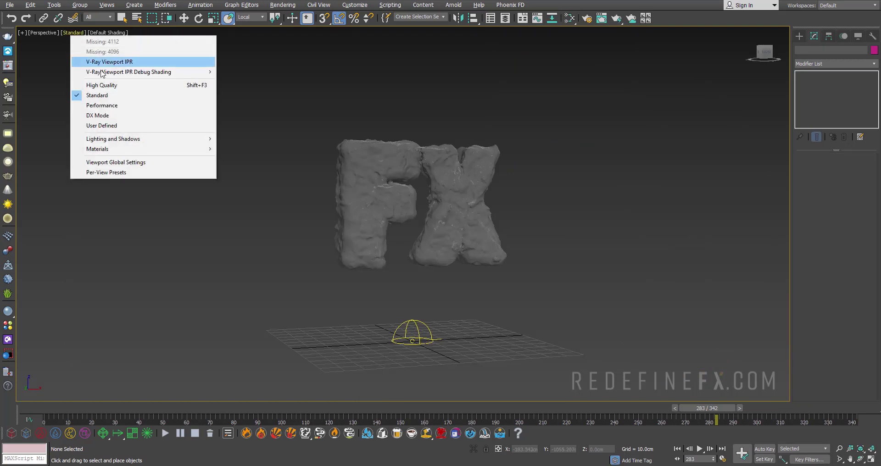
{"action": "left_click", "coordinate": [103, 61]}
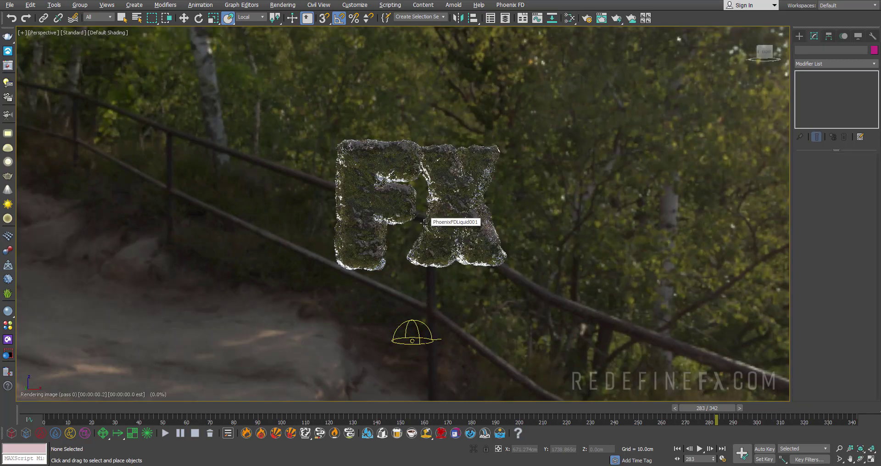
Step: Lock the dome light's texture to its icon and rotate the light 25 degrees about its vertical axis
{"action": "middle_click_drag", "start_coordinate": [423, 223], "coordinate": [500, 161], "text": "alt"}
{"action": "scroll", "coordinate": [486, 152], "scroll_direction": "down", "scroll_amount": 5}
{"action": "scroll", "coordinate": [485, 175], "scroll_direction": "up", "scroll_amount": 5}
{"action": "left_click", "coordinate": [460, 269]}
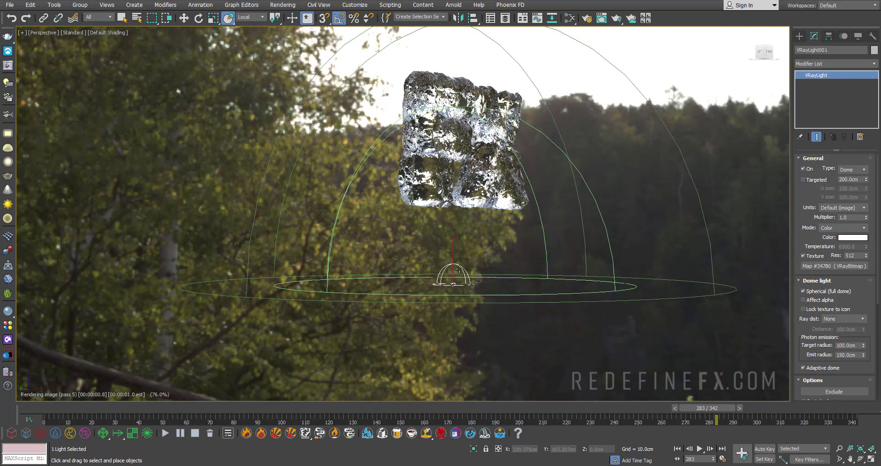
{"action": "left_click_drag", "start_coordinate": [856, 298], "coordinate": [853, 274]}
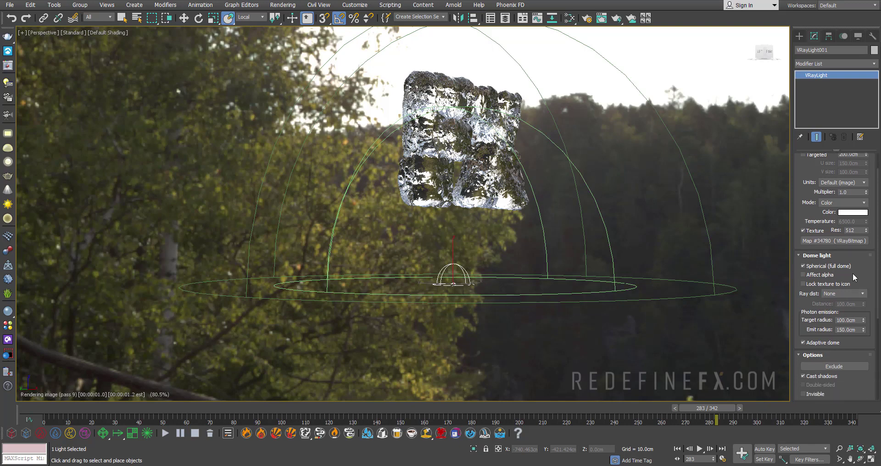
{"action": "left_click", "coordinate": [822, 283]}
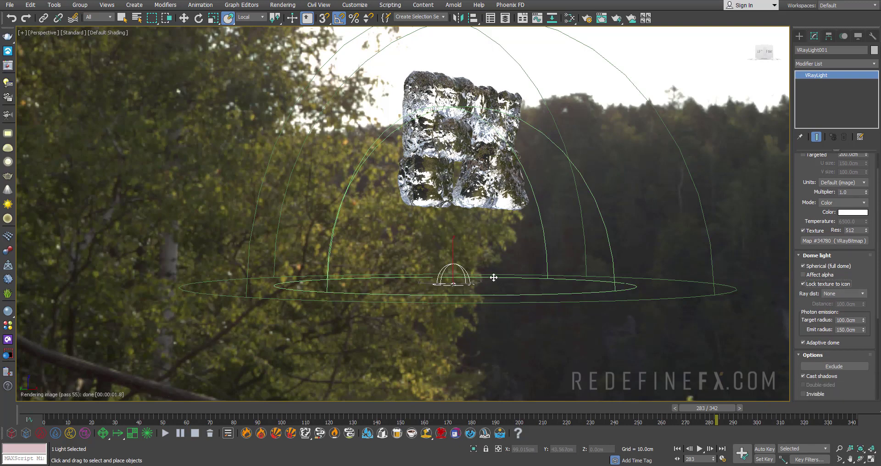
{"action": "key", "text": "e"}
{"action": "left_click_drag", "start_coordinate": [456, 287], "coordinate": [470, 288]}
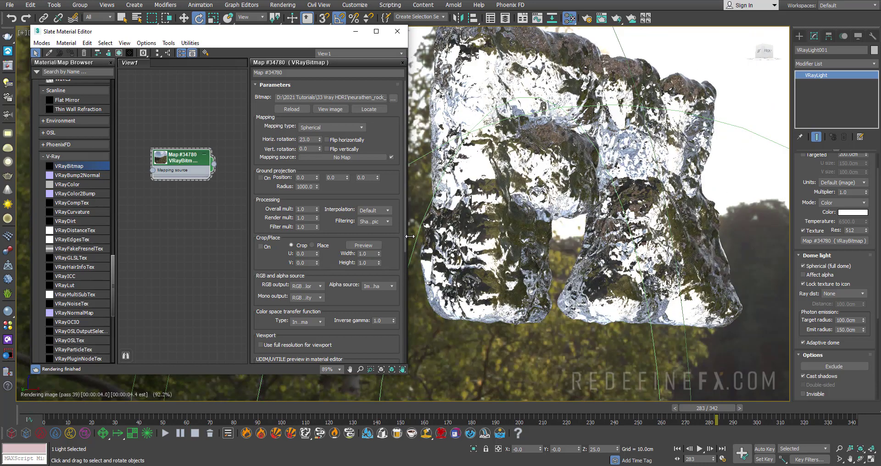
Step: Set the overall multiplier of the VRayBitmap HDRI to 0.5, checking the brightness on the FX letters
{"action": "double_click", "coordinate": [309, 208]}
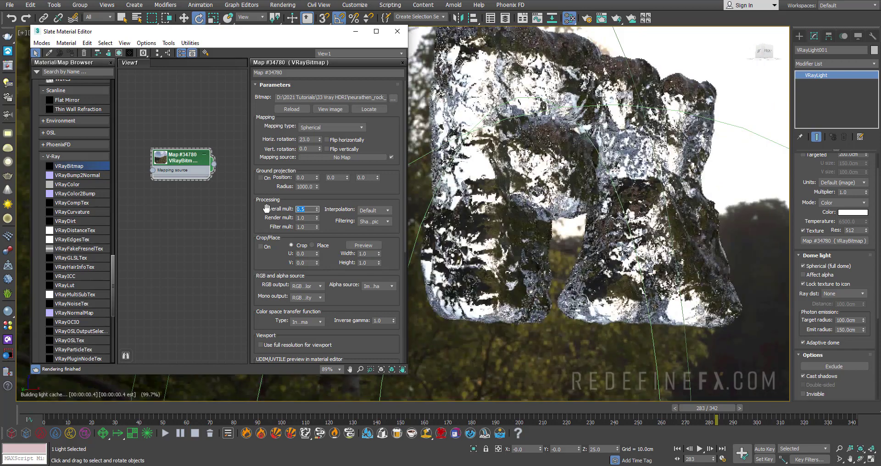
{"action": "middle_click_drag", "start_coordinate": [569, 197], "coordinate": [541, 206], "text": "alt"}
{"action": "left_click_drag", "start_coordinate": [308, 209], "coordinate": [304, 210]}
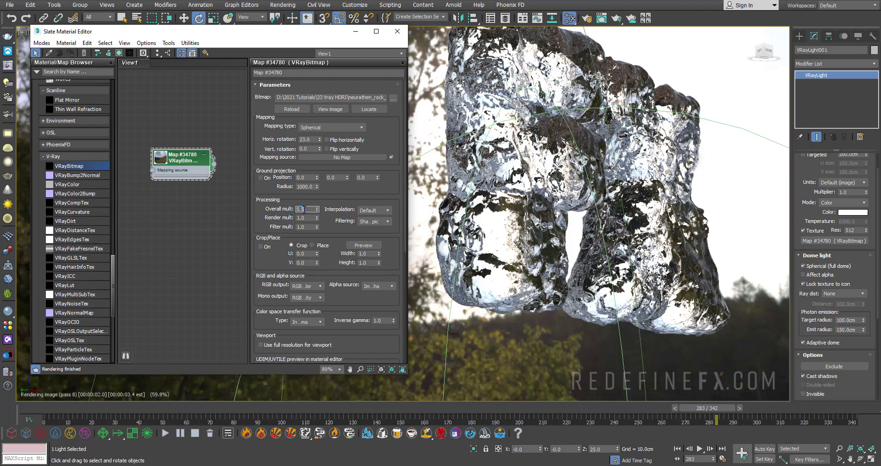
{"action": "type", "text": "1"}
{"action": "key", "text": "Return"}
{"action": "middle_click_drag", "start_coordinate": [616, 190], "coordinate": [611, 198], "text": "alt"}
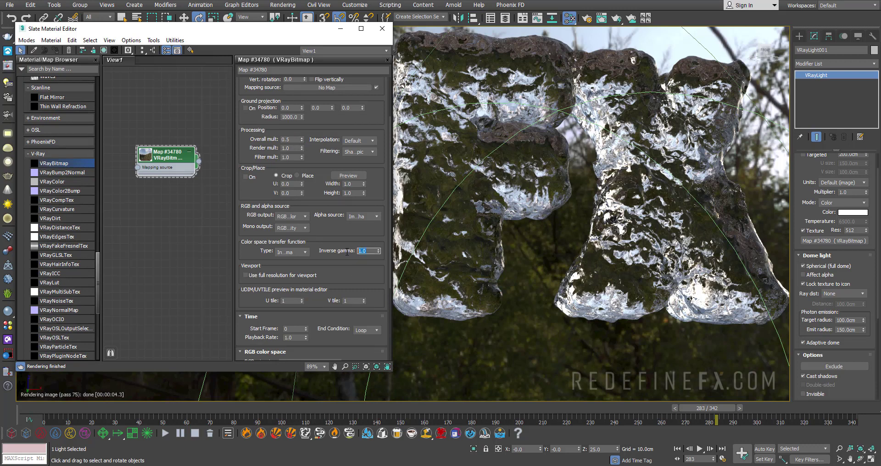
Step: Try an inverse gamma of 0.8 on the VRayBitmap, compare the contrast around the letters, and restore it to 1.0
{"action": "key", "text": "Return"}
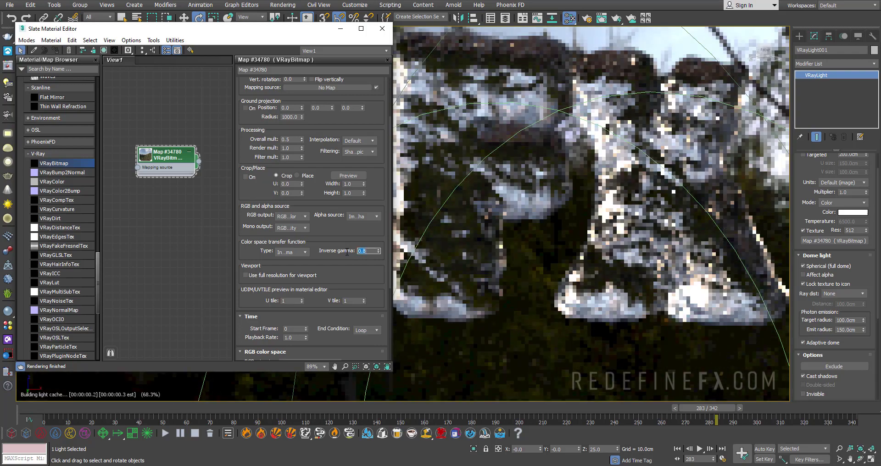
{"action": "scroll", "coordinate": [652, 138], "scroll_direction": "up", "scroll_amount": 5}
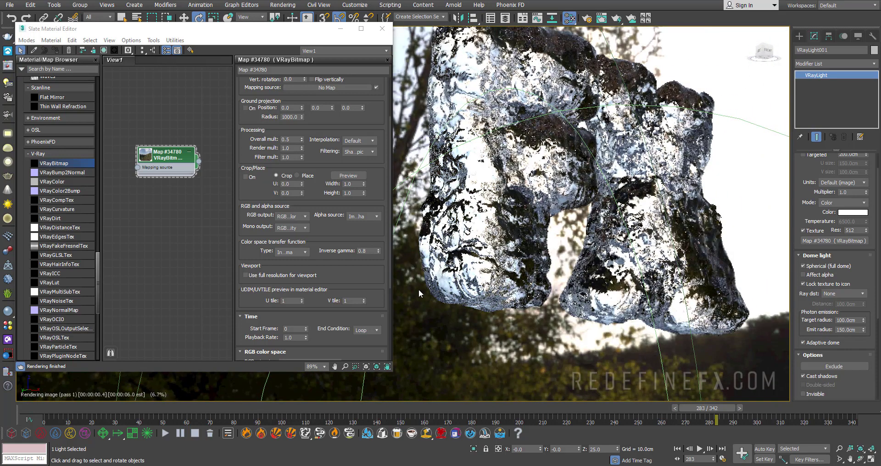
{"action": "middle_click_drag", "start_coordinate": [534, 217], "coordinate": [542, 216], "text": "alt"}
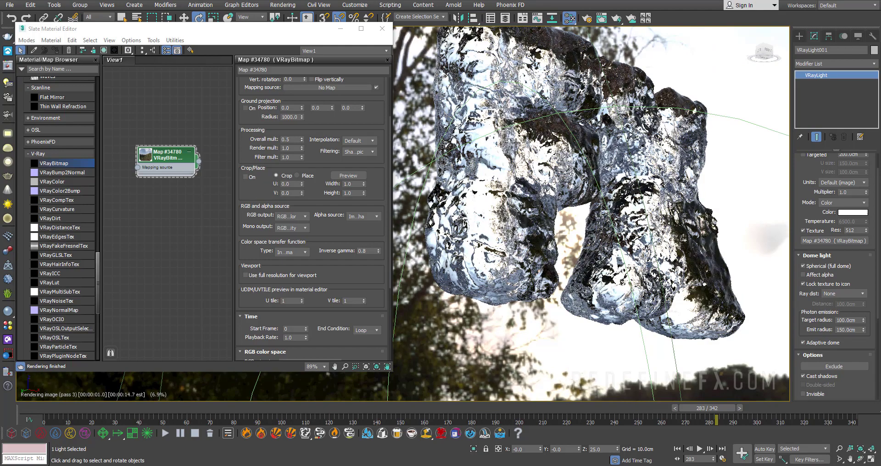
{"action": "middle_click_drag", "start_coordinate": [440, 127], "coordinate": [571, 188], "text": "alt"}
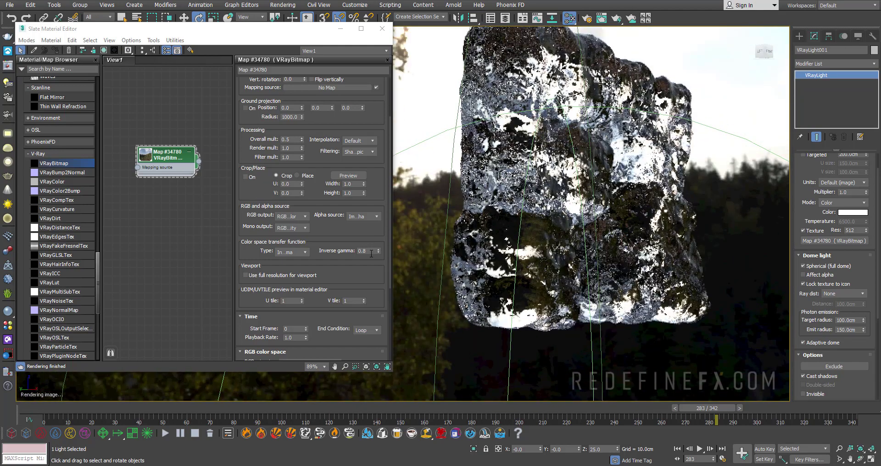
{"action": "left_click_drag", "start_coordinate": [368, 251], "coordinate": [342, 251]}
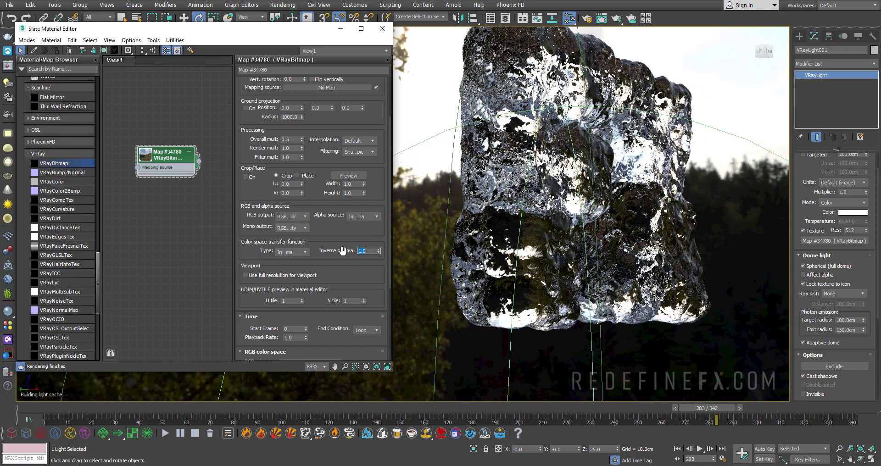
{"action": "mouse_move", "coordinate": [608, 195]}
{"action": "middle_mouse_down", "text": "alt"}
{"action": "mouse_move", "coordinate": [622, 204]}
{"action": "mouse_move", "coordinate": [599, 197]}
{"action": "middle_mouse_up", "text": "alt"}
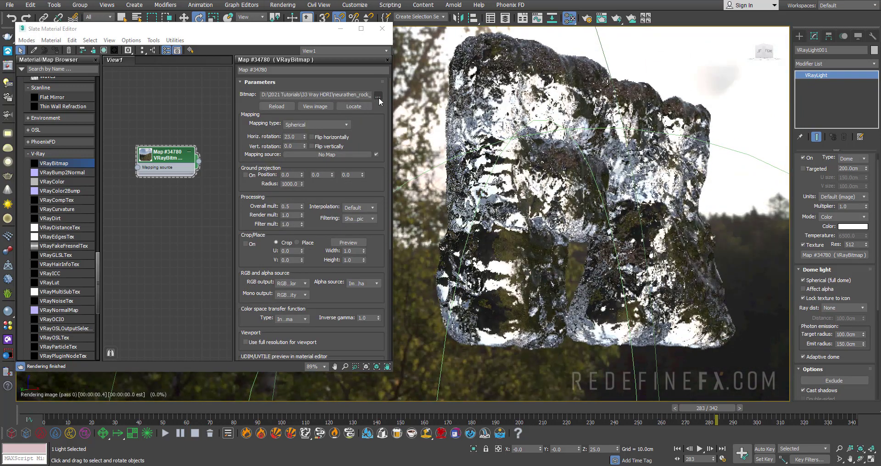
Step: Load the umhlanga sunrise HDR into the VRayBitmap with an overall multiplier of 0.2 and an inverse gamma of 0.8
{"action": "left_click", "coordinate": [378, 96]}
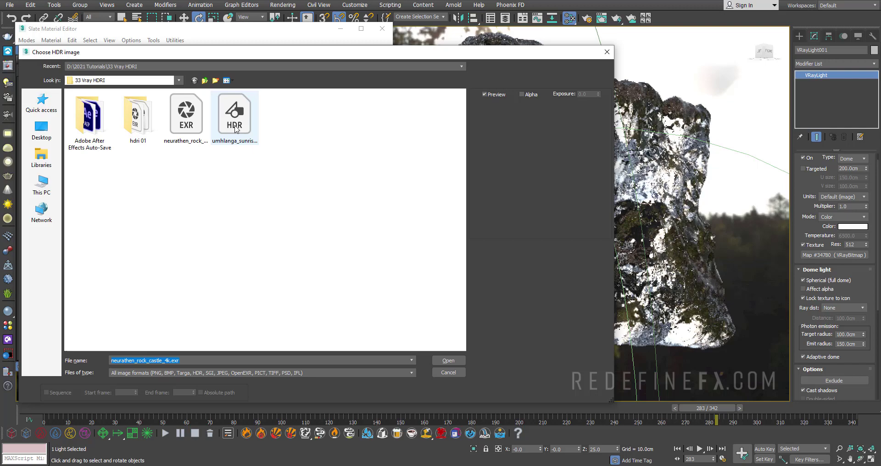
{"action": "double_click", "coordinate": [235, 126]}
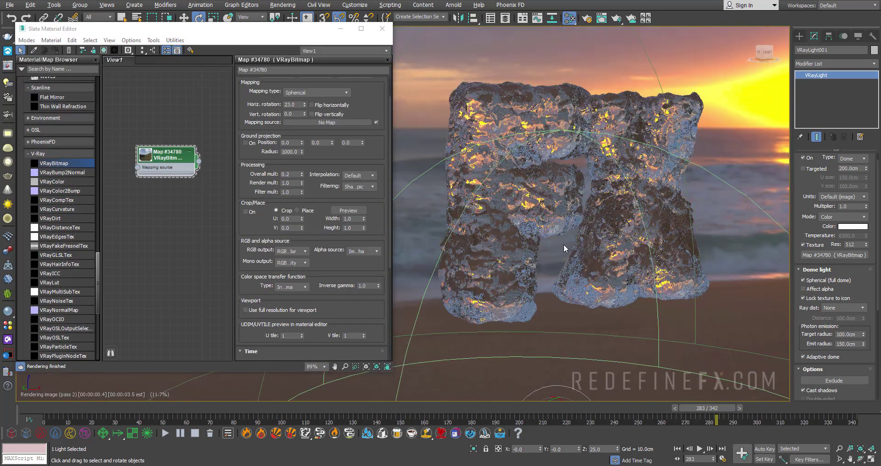
{"action": "middle_click_drag", "start_coordinate": [563, 244], "coordinate": [552, 238], "text": "alt"}
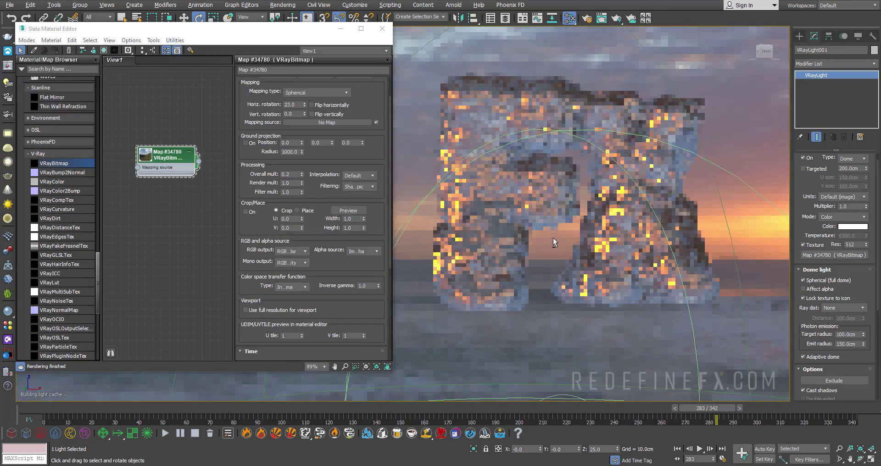
{"action": "left_click", "coordinate": [365, 285]}
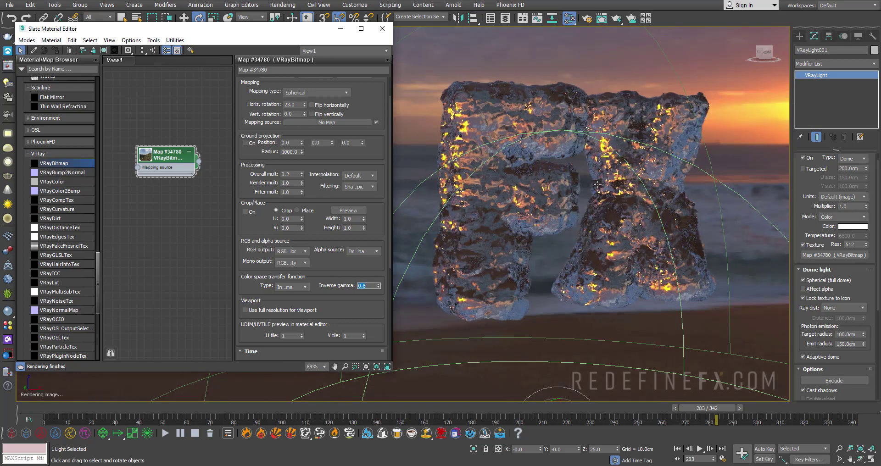
{"action": "middle_click_drag", "start_coordinate": [598, 184], "coordinate": [588, 177], "text": "alt"}
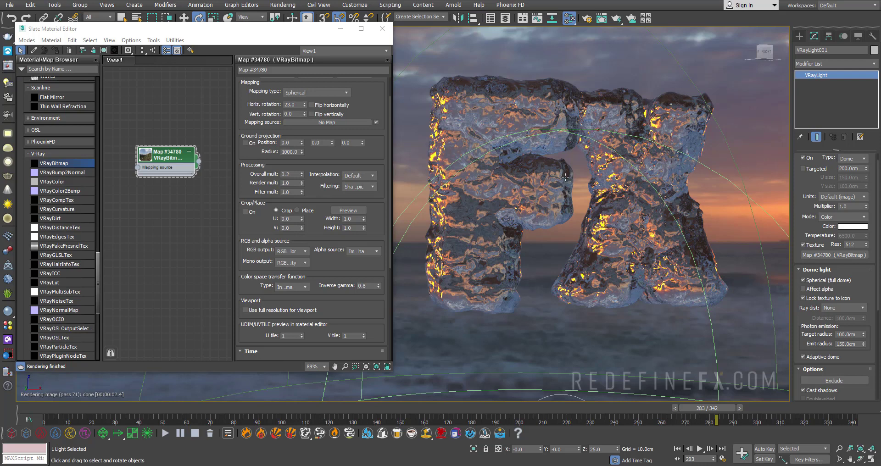
Step: Try ground projection on the VRayBitmap, view the letters against the projected beach, and turn the projection back off
{"action": "left_click", "coordinate": [245, 144]}
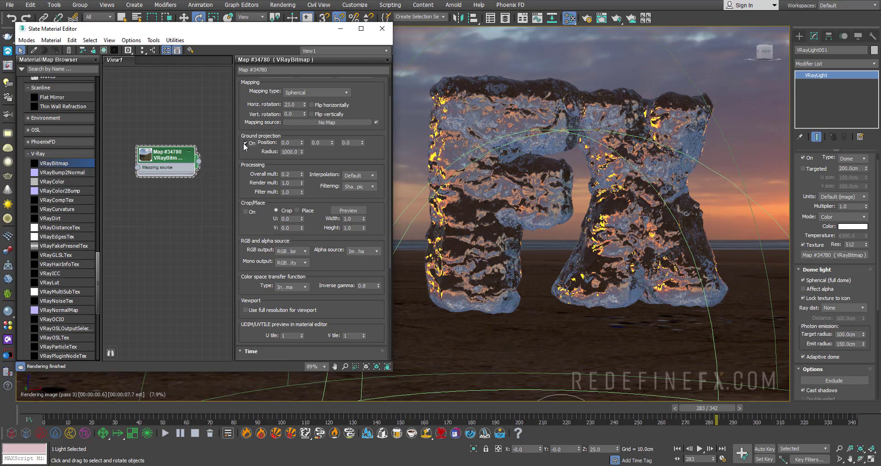
{"action": "left_click", "coordinate": [337, 29]}
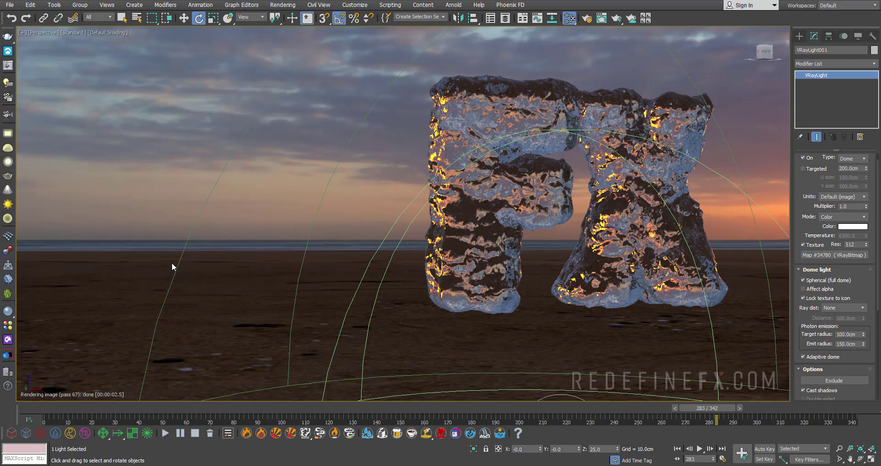
{"action": "scroll", "coordinate": [585, 297], "scroll_direction": "down", "scroll_amount": 3}
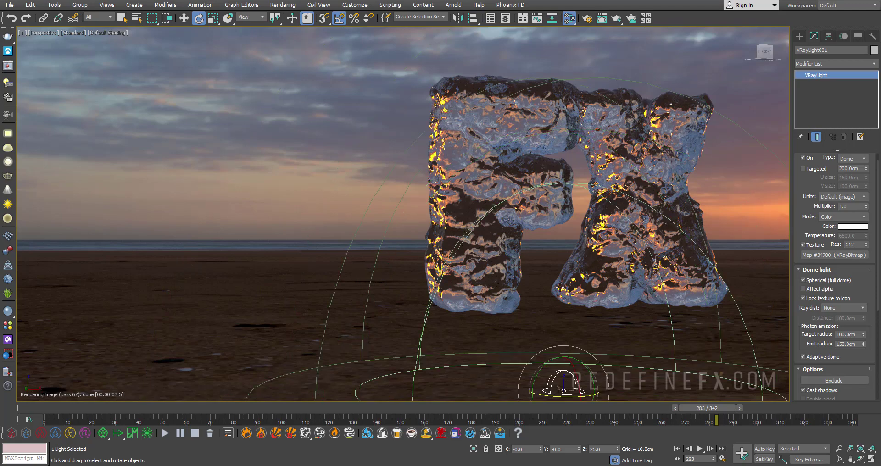
{"action": "middle_click_drag", "start_coordinate": [586, 298], "coordinate": [586, 293], "text": "alt"}
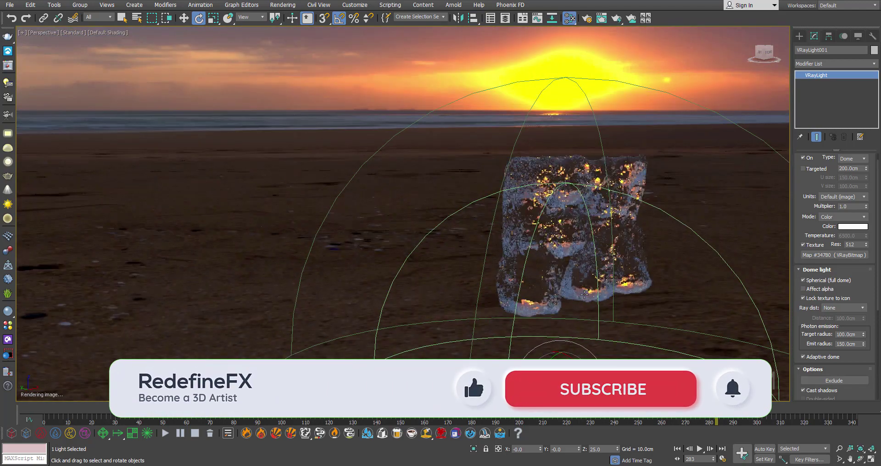
{"action": "middle_click_drag", "start_coordinate": [577, 234], "coordinate": [572, 230], "text": "alt"}
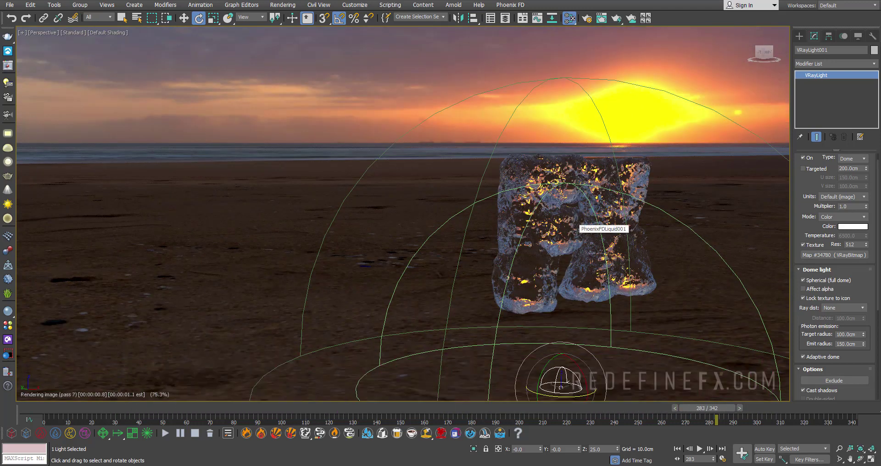
{"action": "middle_click_drag", "start_coordinate": [529, 206], "coordinate": [468, 189]}
{"action": "key", "text": "m"}
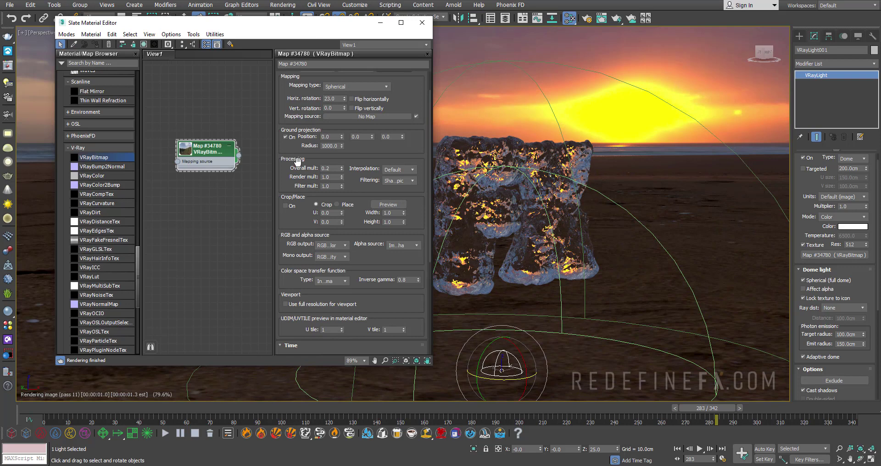
{"action": "left_click", "coordinate": [289, 136]}
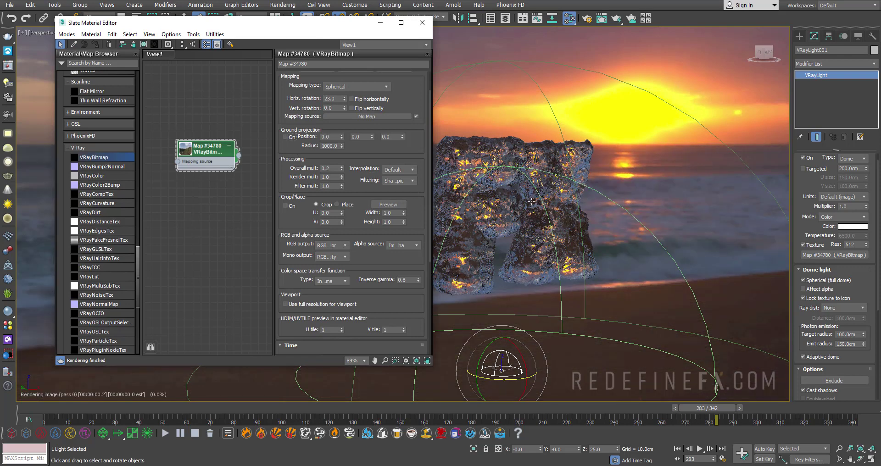
Step: Create a VRayPlane as an infinite floor beside the dome light, below the FX letters
{"action": "left_click", "coordinate": [492, 138]}
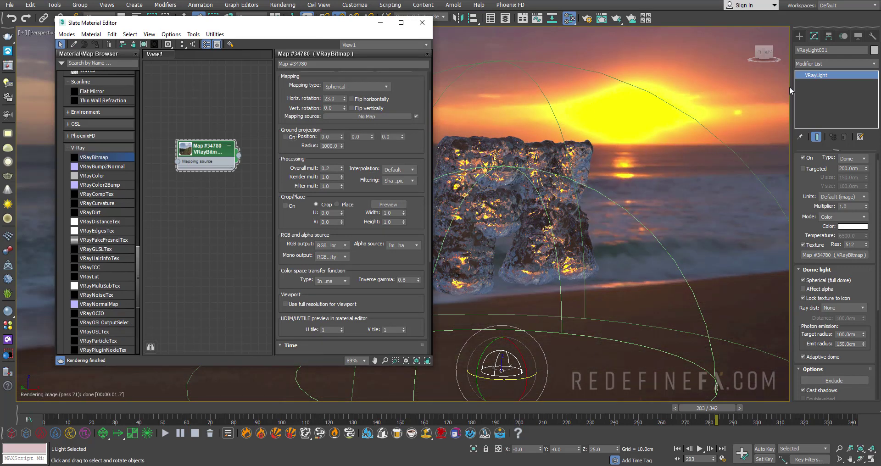
{"action": "left_click", "coordinate": [799, 36]}
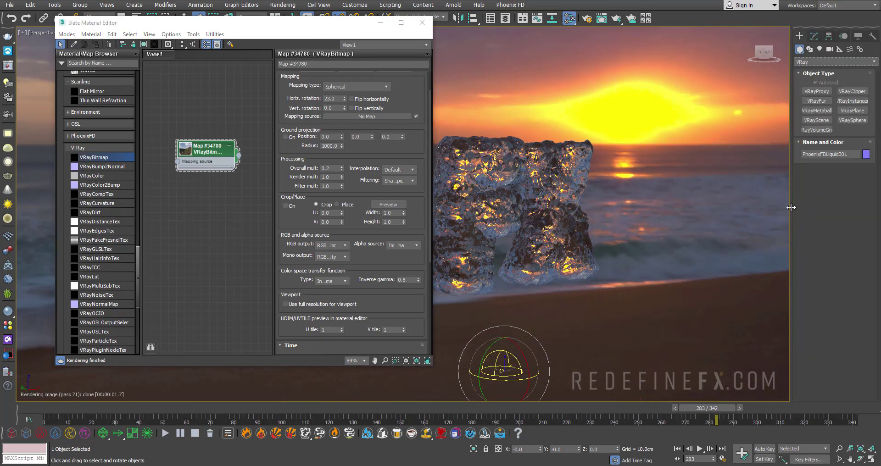
{"action": "left_click", "coordinate": [852, 111]}
{"action": "left_click", "coordinate": [606, 292]}
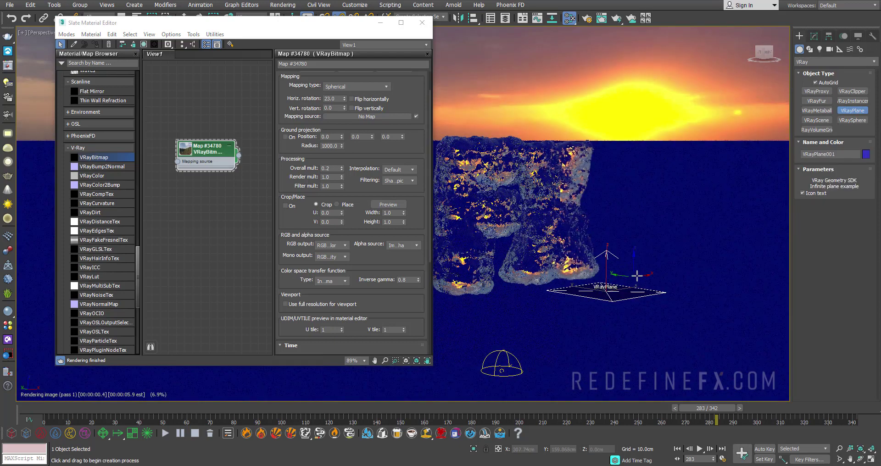
{"action": "right_click", "coordinate": [688, 247]}
{"action": "left_click", "coordinate": [664, 188]}
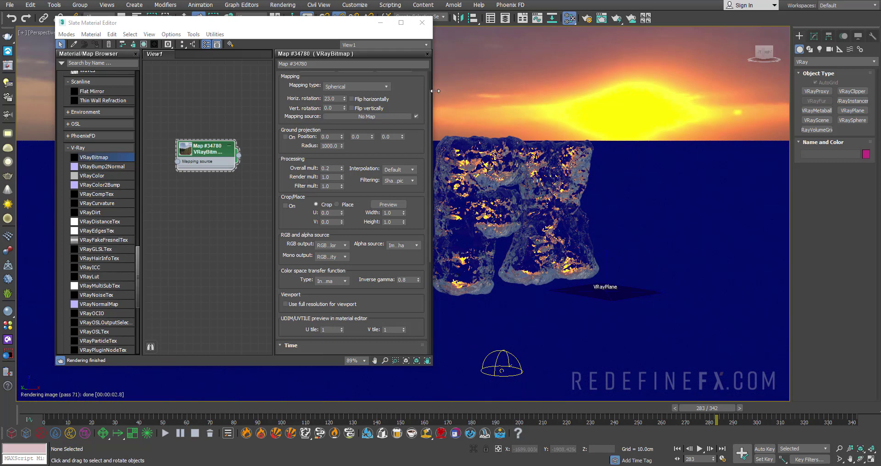
Step: Remove the VRayPlane from the view and turn the VRayBitmap's ground projection on again
{"action": "left_click_drag", "start_coordinate": [435, 91], "coordinate": [400, 91]}
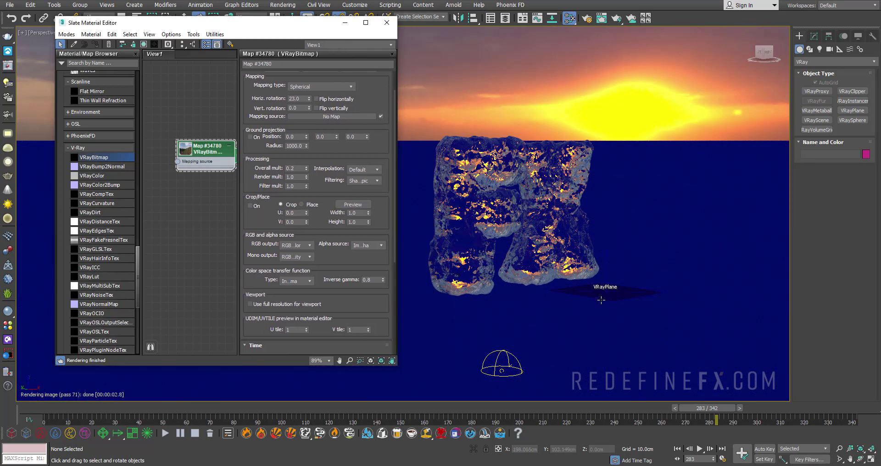
{"action": "left_click", "coordinate": [601, 301]}
{"action": "right_click", "coordinate": [602, 292]}
{"action": "left_click", "coordinate": [626, 253]}
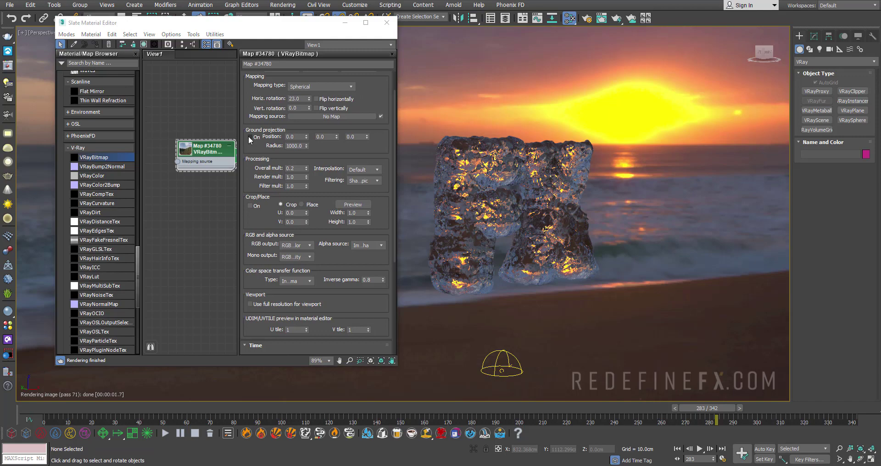
{"action": "left_click", "coordinate": [250, 137]}
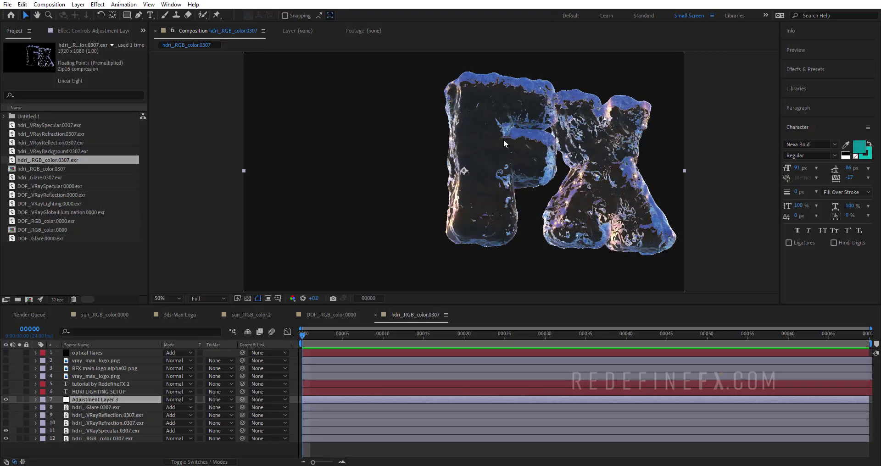
Step: Switch to After Effects and examine the FX render in the hdri_RGB_color.0307 composition and the project's render passes
{"action": "scroll", "coordinate": [469, 134], "scroll_direction": "down", "scroll_amount": 1}
{"action": "scroll", "coordinate": [375, 109], "scroll_direction": "up", "scroll_amount": 1}
{"action": "scroll", "coordinate": [438, 117], "scroll_direction": "down", "scroll_amount": 1}
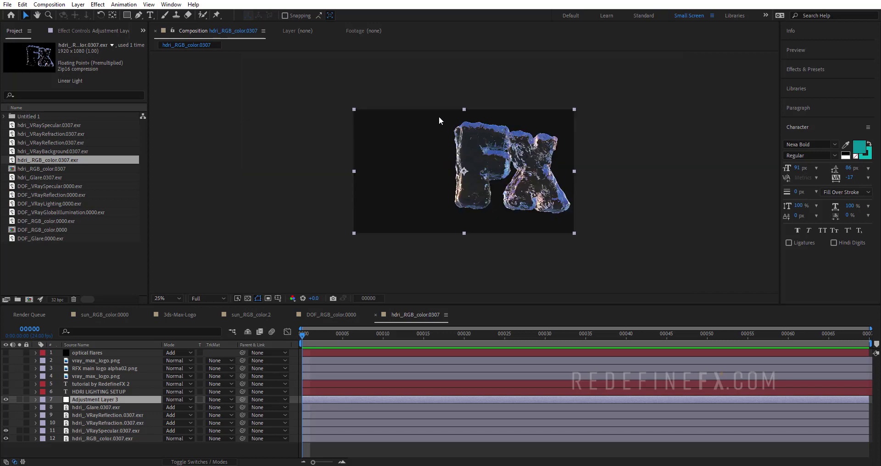
{"action": "scroll", "coordinate": [363, 118], "scroll_direction": "up", "scroll_amount": 1}
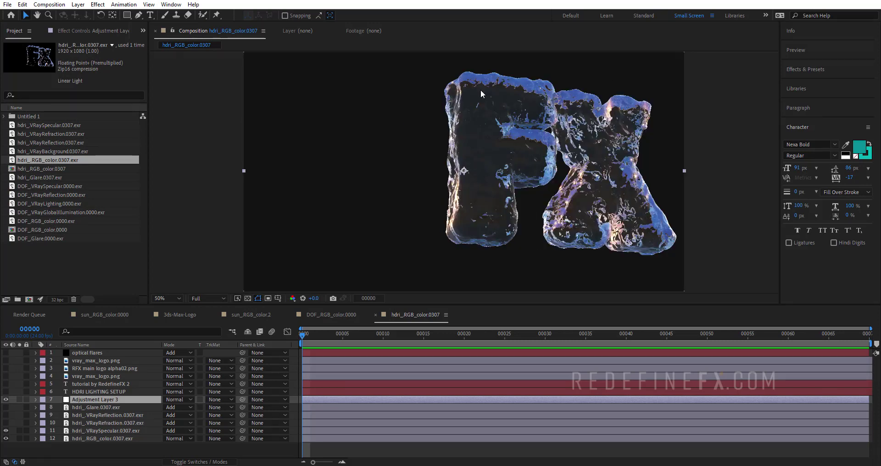
{"action": "left_click", "coordinate": [81, 186]}
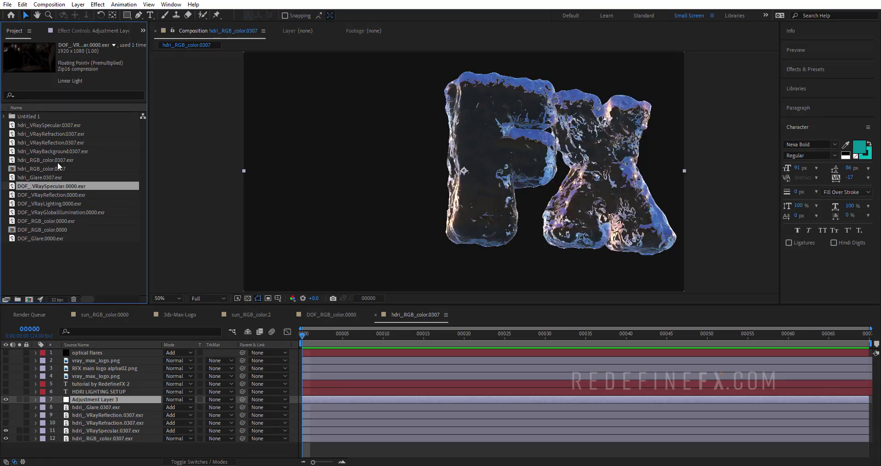
Step: Set the footage interpretation of hdri_.RGB_color.0307.exr to ignore its alpha channel
{"action": "right_click", "coordinate": [41, 159]}
{"action": "mouse_move", "coordinate": [106, 226]}
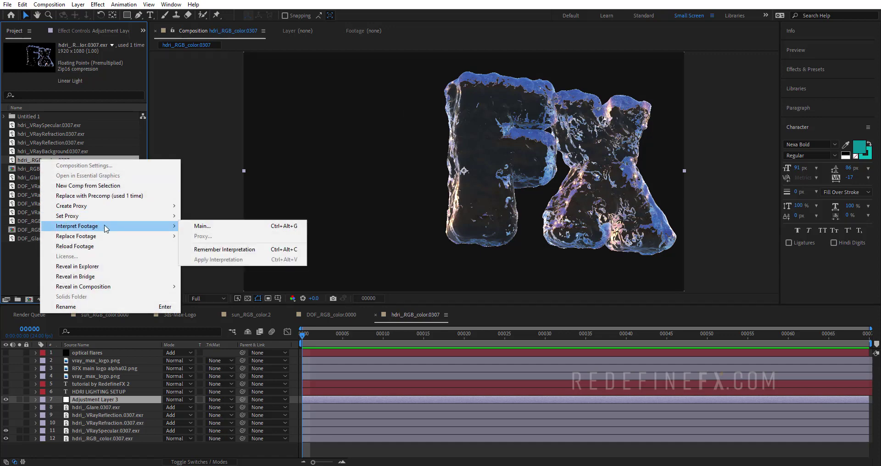
{"action": "left_click", "coordinate": [201, 228]}
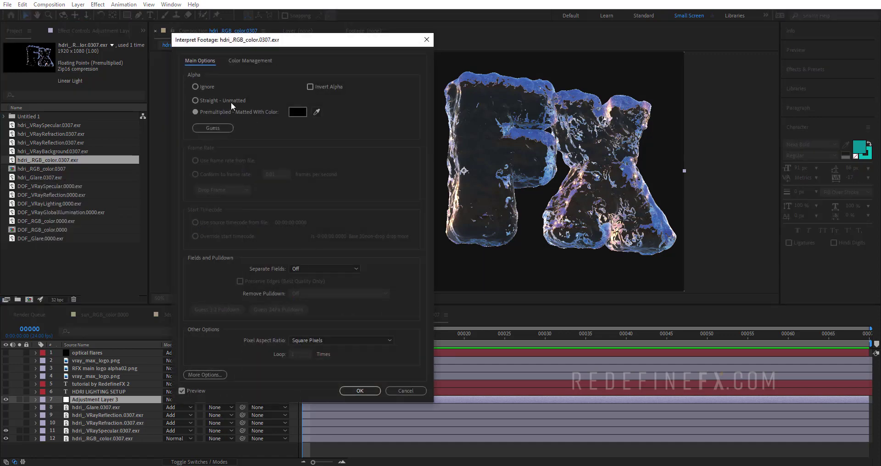
{"action": "left_click", "coordinate": [195, 87]}
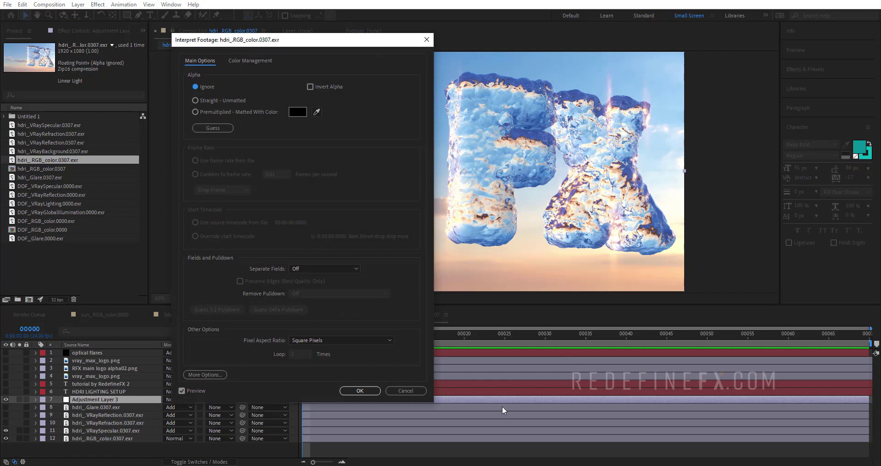
{"action": "left_click", "coordinate": [350, 391]}
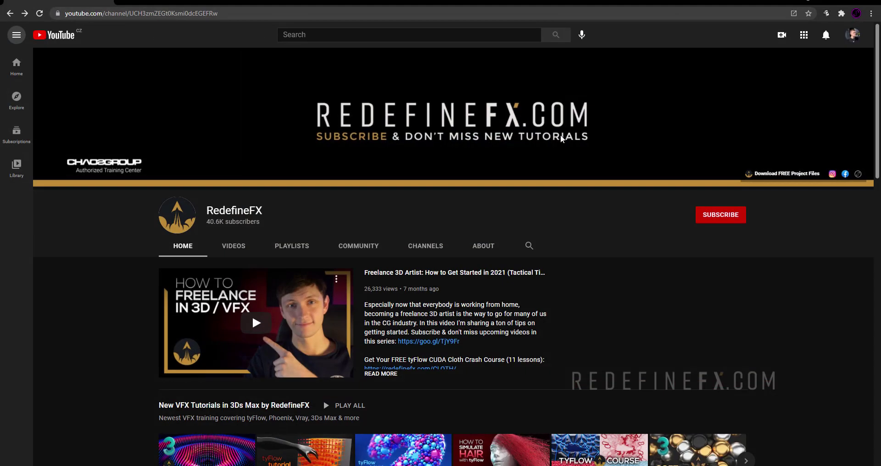
Step: Look through the tutorial playlists on the RedefineFX YouTube channel in the browser and subscribe to the channel
{"action": "scroll", "coordinate": [534, 143], "scroll_direction": "down", "scroll_amount": 2}
{"action": "scroll", "coordinate": [588, 185], "scroll_direction": "down", "scroll_amount": 3}
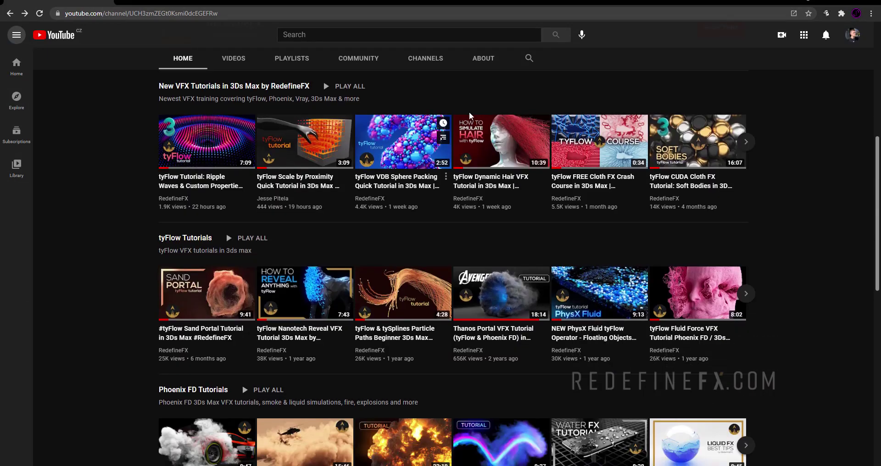
{"action": "scroll", "coordinate": [596, 202], "scroll_direction": "down", "scroll_amount": 5}
{"action": "scroll", "coordinate": [486, 208], "scroll_direction": "up", "scroll_amount": 10}
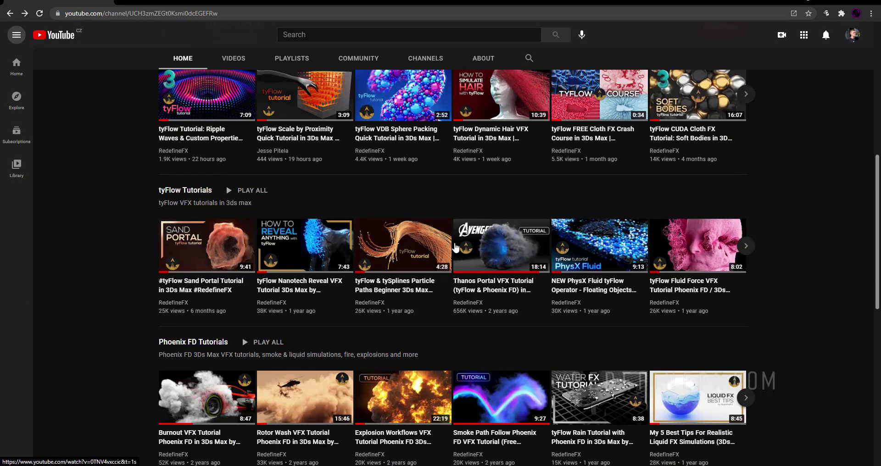
{"action": "left_click", "coordinate": [706, 219]}
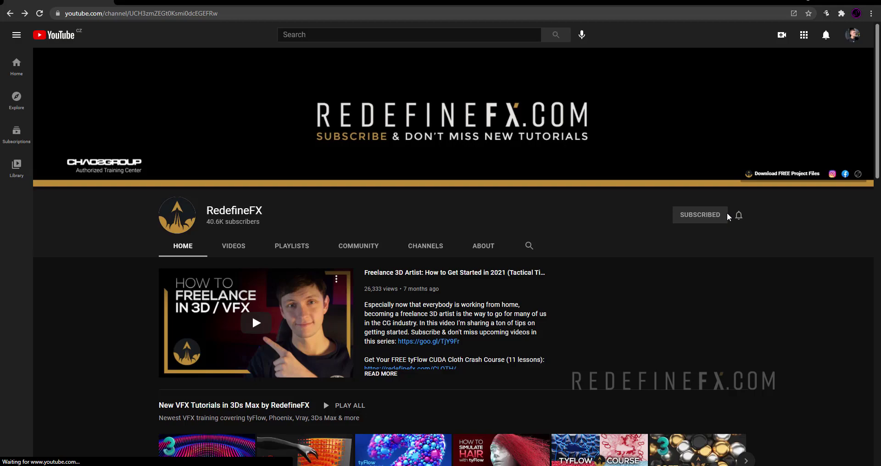